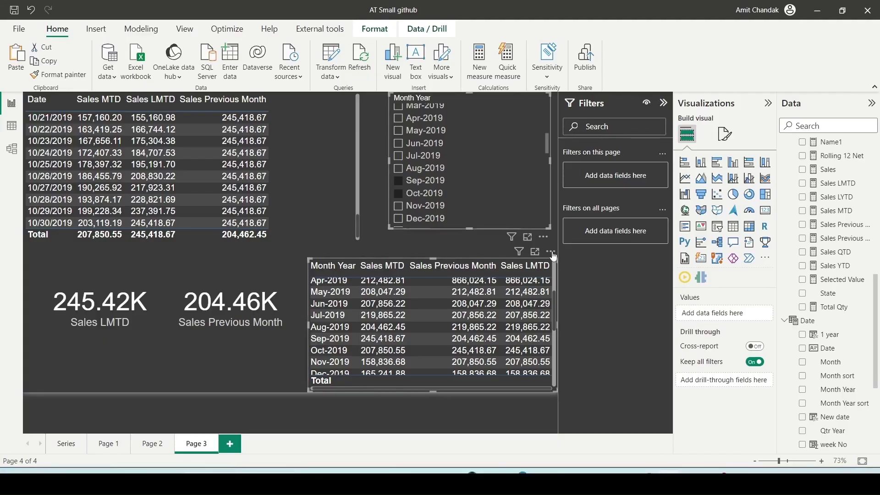
# - Add a new report page and place a blank line chart on it
pyautogui.click(231, 443)
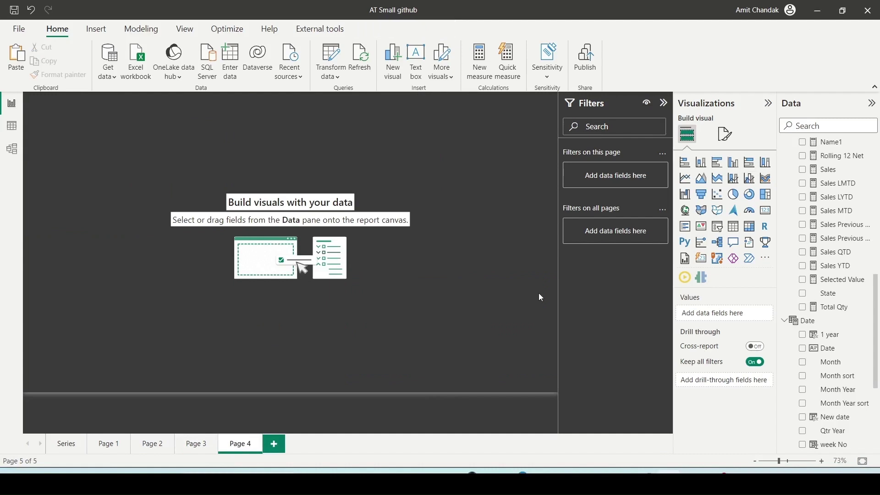
pyautogui.click(685, 178)
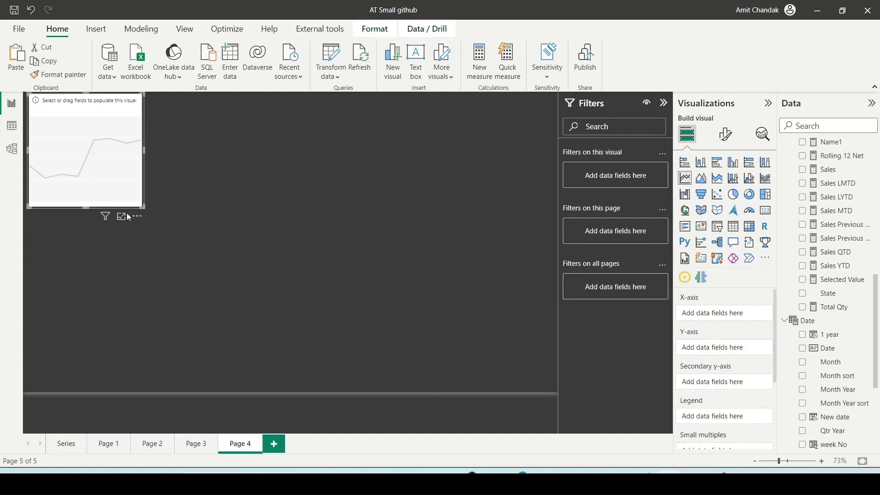
pyautogui.moveTo(129, 217); pyautogui.dragTo(184, 330)
pyautogui.scroll(-2, 827, 305)
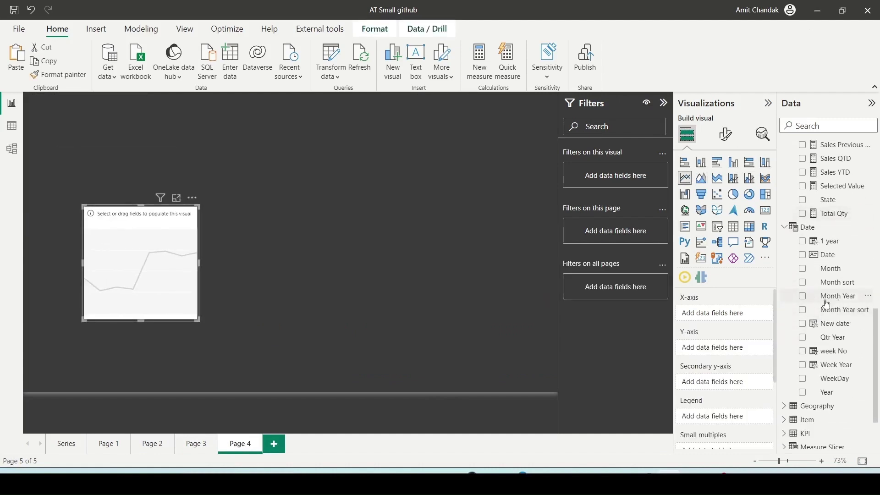
# - Plot Net on the Y-axis against Month Year on the X-axis, then resize the chart
pyautogui.moveTo(827, 303); pyautogui.dragTo(173, 255)
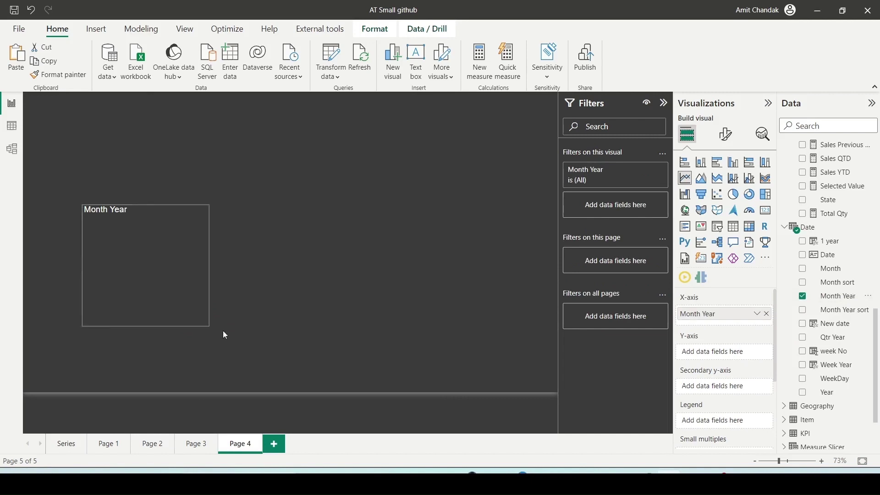
pyautogui.moveTo(224, 335); pyautogui.dragTo(406, 364)
pyautogui.scroll(10, 827, 229)
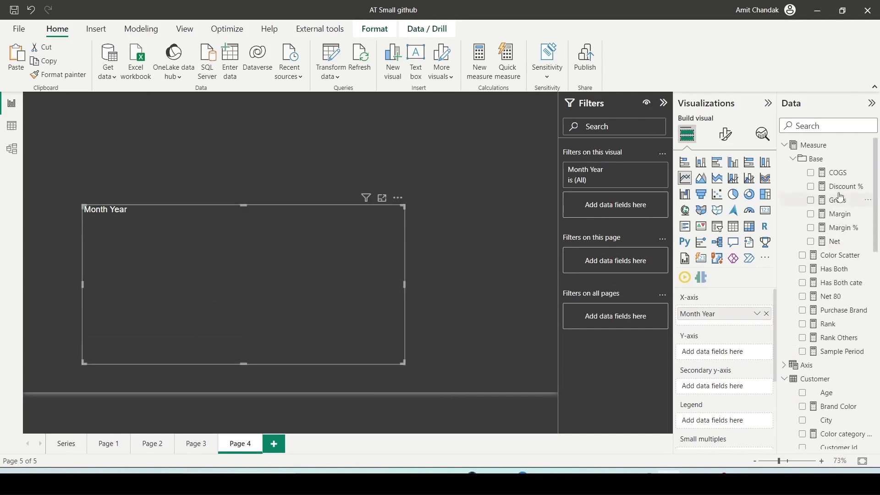
pyautogui.moveTo(833, 241)
pyautogui.mouseDown()
pyautogui.moveTo(268, 259)
pyautogui.moveTo(311, 284)
pyautogui.mouseUp()
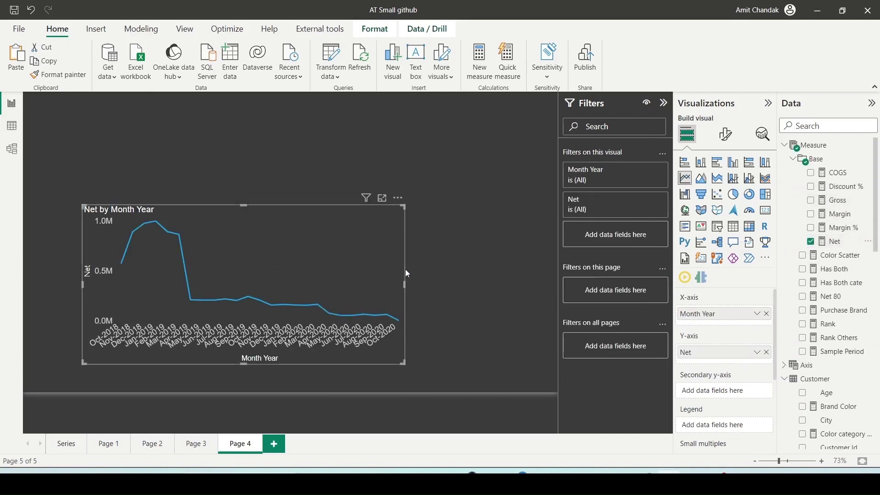
pyautogui.moveTo(284, 203); pyautogui.dragTo(228, 216)
pyautogui.scroll(-3, 830, 311)
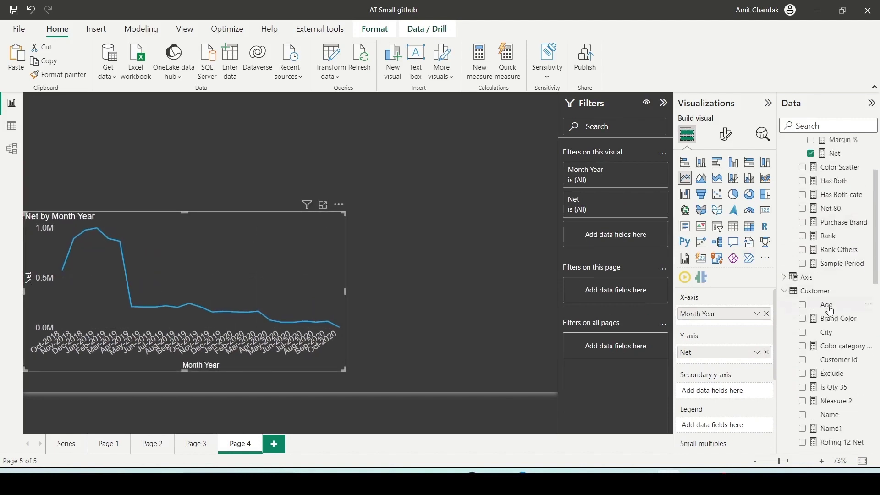
pyautogui.scroll(-3, 830, 311)
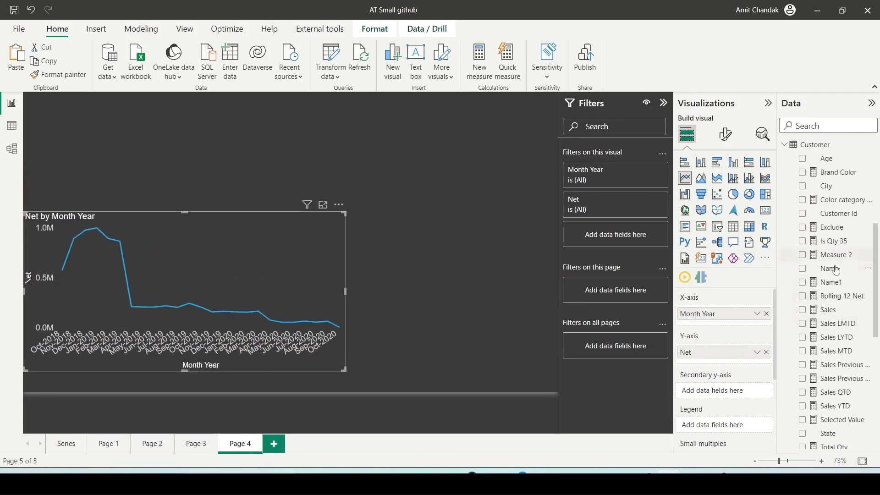
pyautogui.scroll(-5, 836, 270)
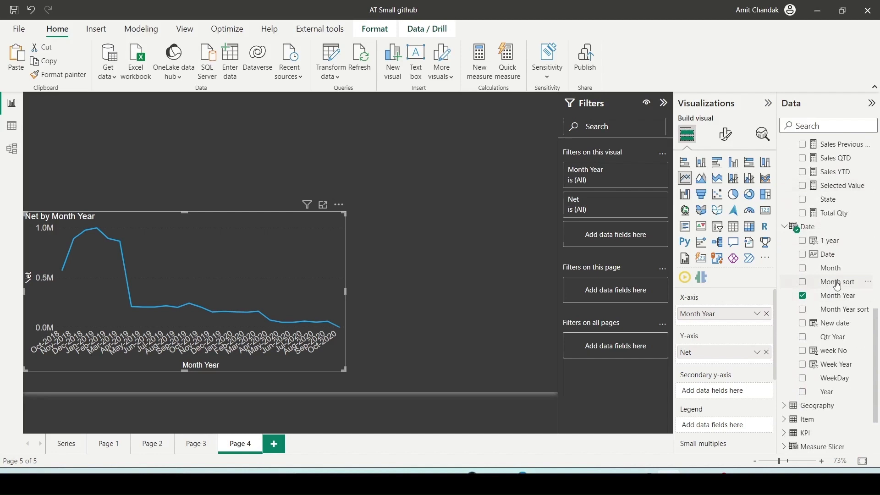
# - Turn a new Month Year visual into a list slicer and tick Oct-2018
pyautogui.moveTo(837, 296); pyautogui.dragTo(497, 154)
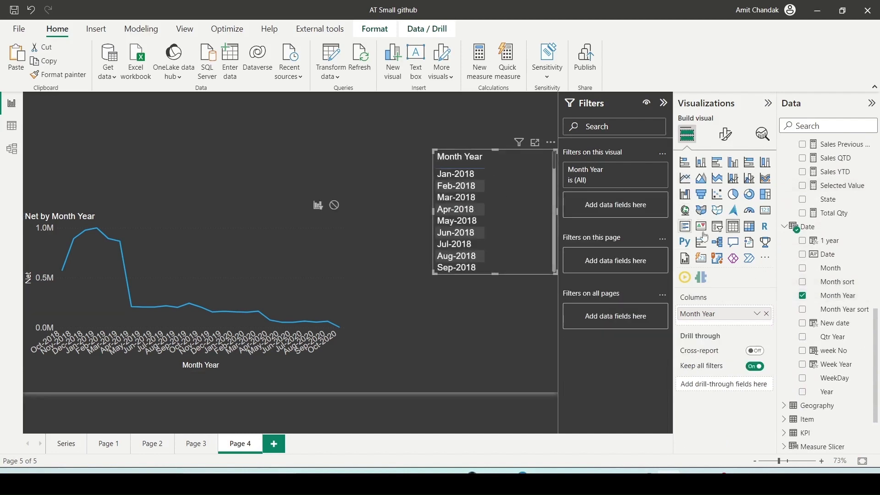
pyautogui.click(716, 225)
pyautogui.scroll(-1, 442, 248)
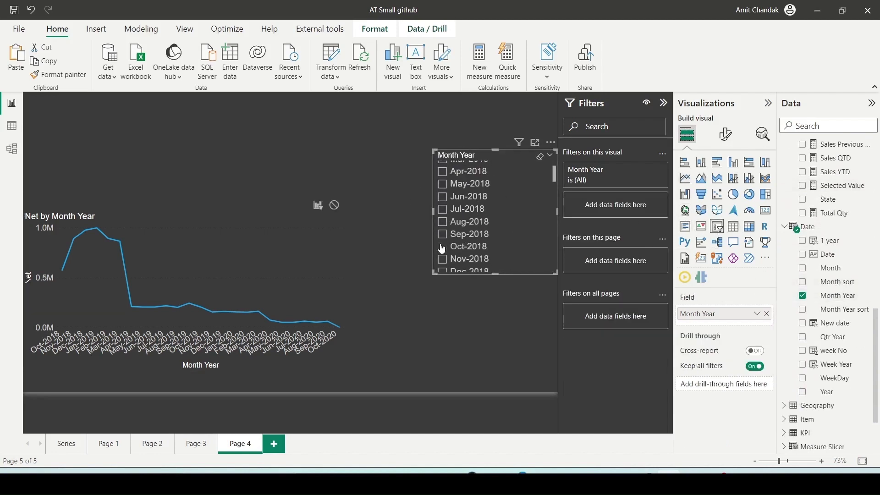
pyautogui.click(442, 247)
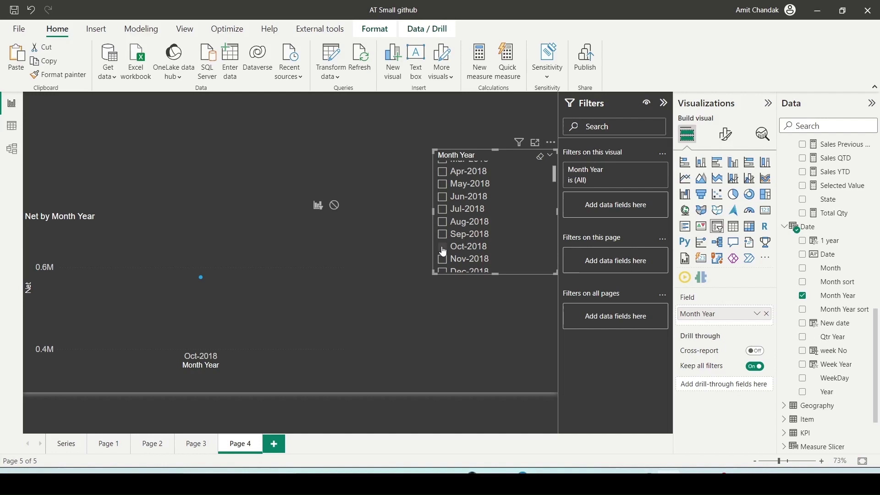
# - Keep Oct-2018 selected in the slicer while browsing the Data pane
pyautogui.click(442, 247)
pyautogui.scroll(10, 820, 235)
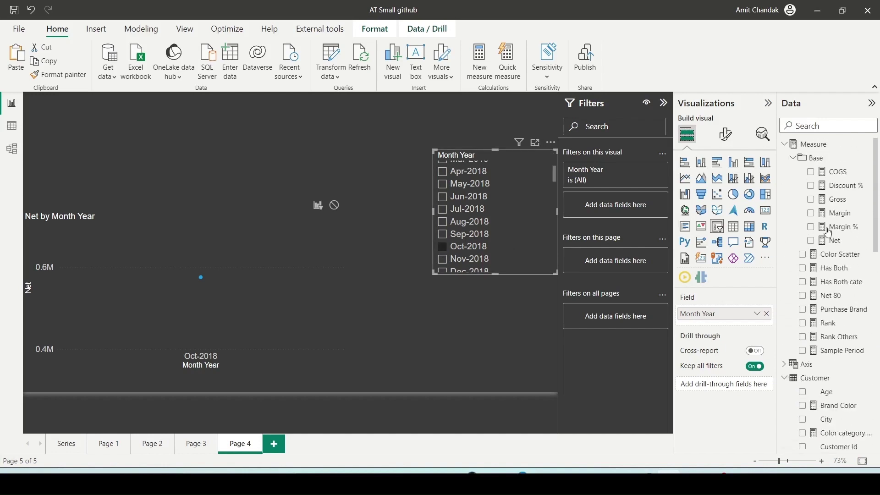
pyautogui.scroll(-12, 830, 233)
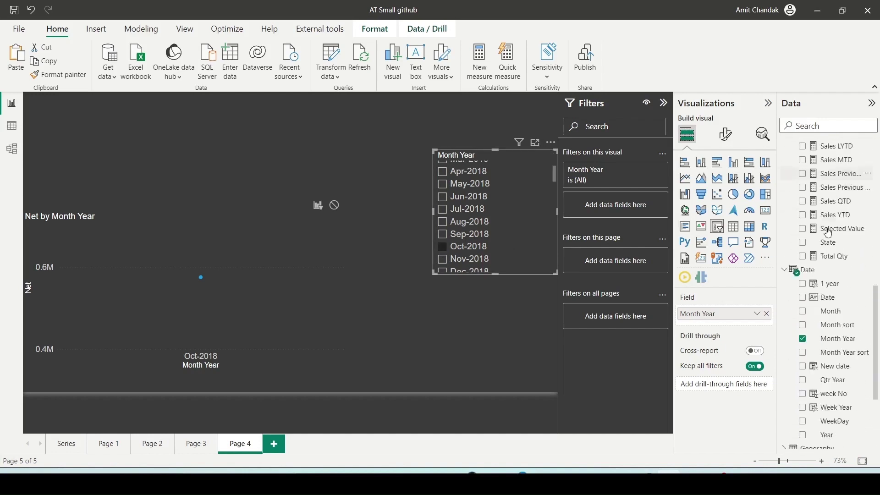
pyautogui.scroll(-5, 829, 233)
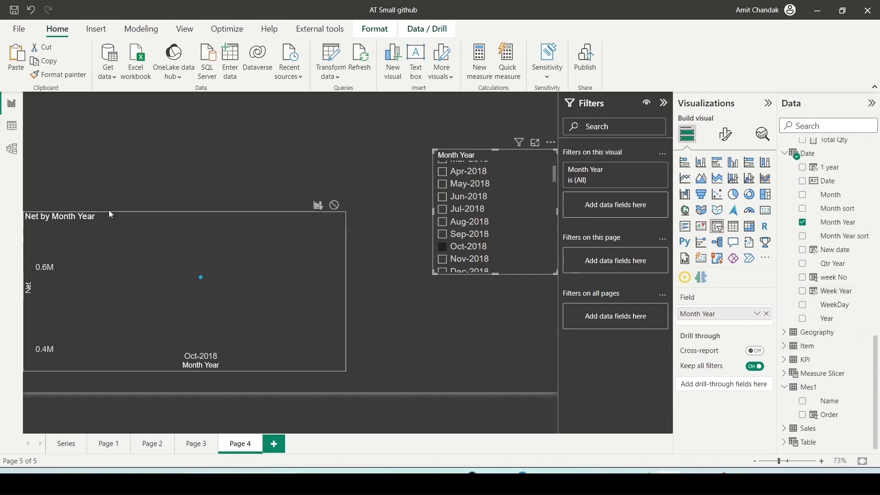
pyautogui.scroll(3, 823, 242)
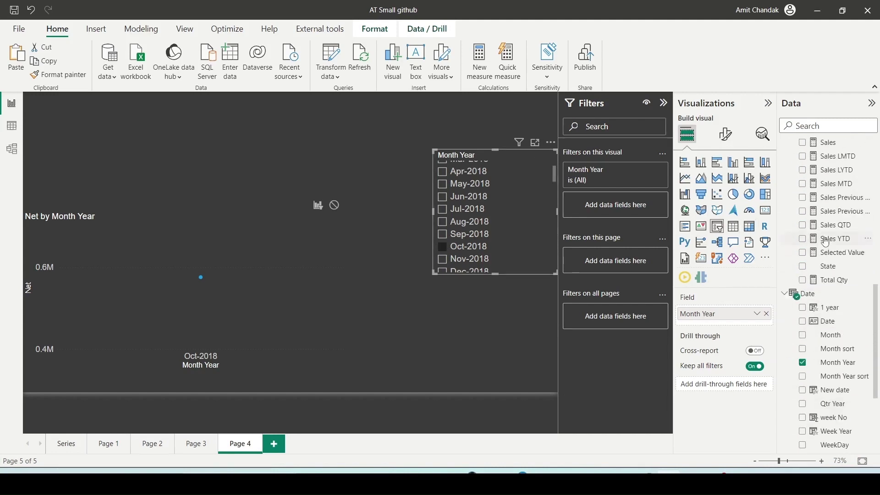
# - Show the Date table's ADDCOLUMNS/CALENDAR formula and select it for copying
pyautogui.click(815, 294)
pyautogui.moveTo(104, 186); pyautogui.dragTo(70, 87)
pyautogui.hotkey('ctrl', 'c')
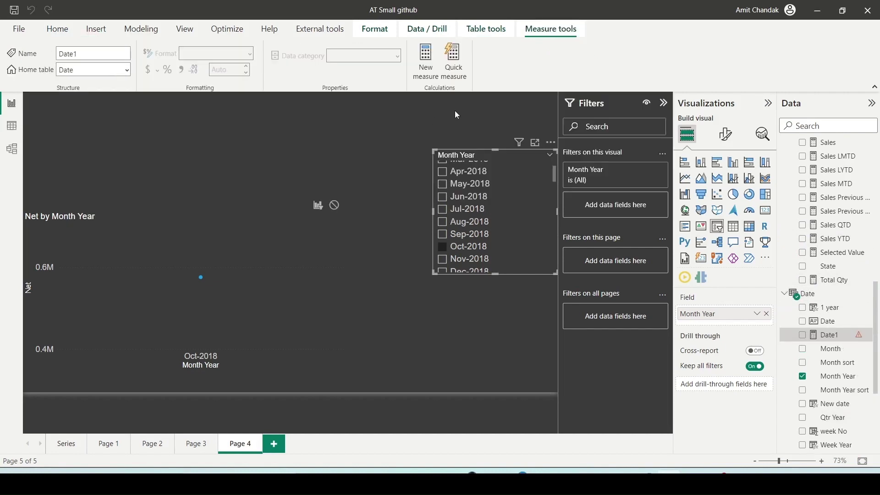
pyautogui.click(457, 115)
pyautogui.click(810, 293)
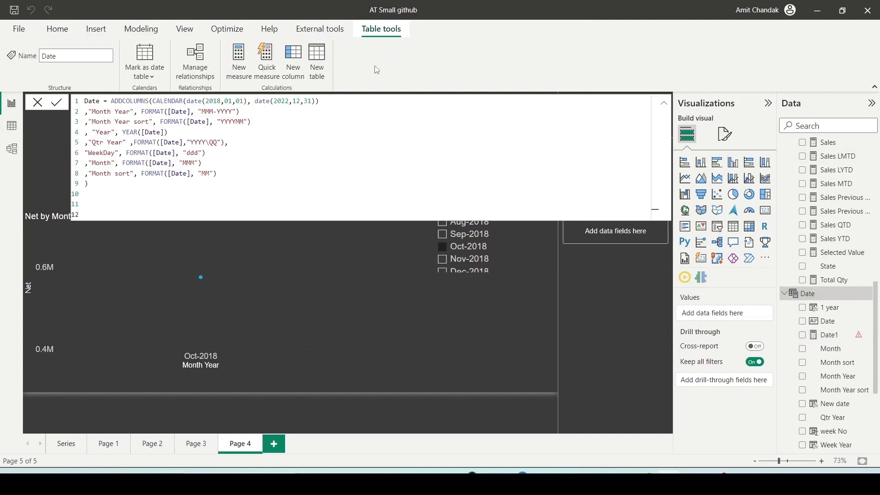
# - Start a new calculated table named Date1
pyautogui.click(316, 61)
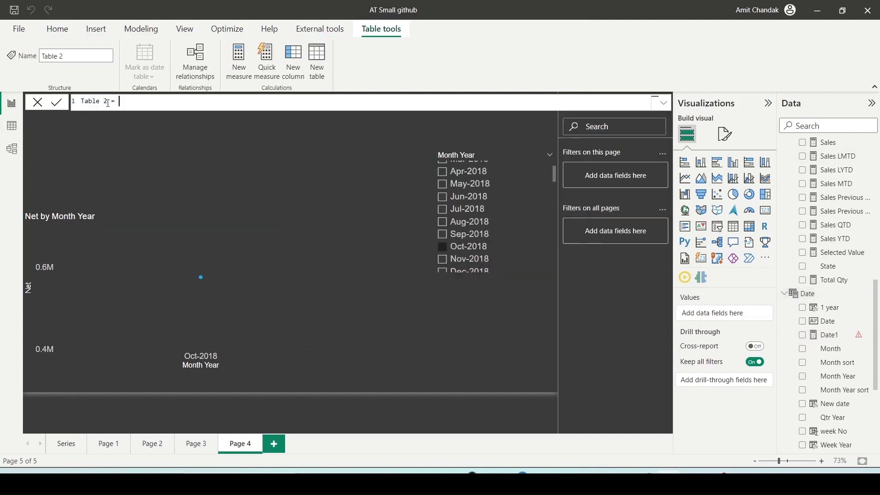
pyautogui.write('Dat1')
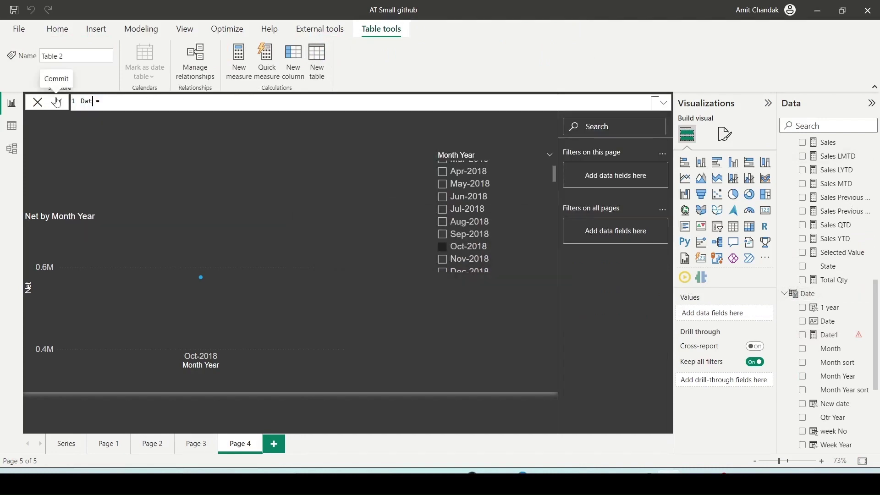
pyautogui.press('Left')
pyautogui.write('e')
# - Paste the ADDCOLUMNS(CALENDAR(...)) formula into Date1, delete the extra 'Date =', and commit it
pyautogui.click(130, 98)
pyautogui.hotkey('ctrl', 'v')
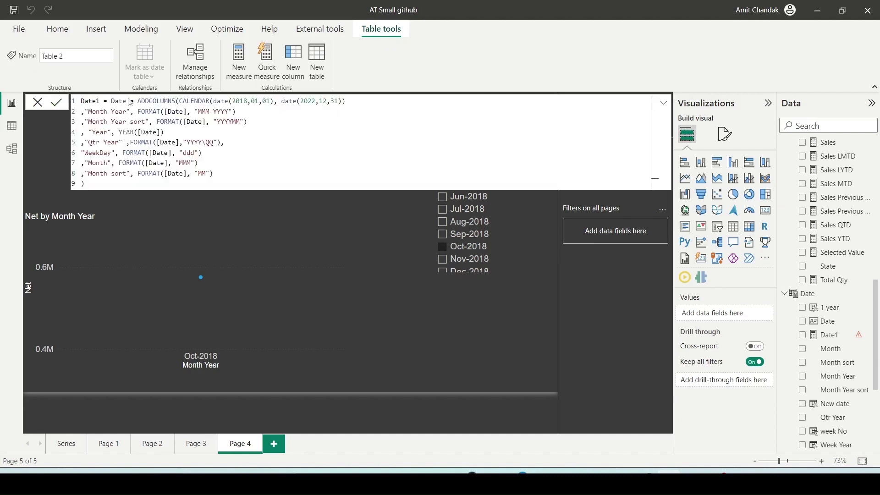
pyautogui.moveTo(111, 101); pyautogui.dragTo(135, 102)
pyautogui.press('Delete')
pyautogui.press('Return')
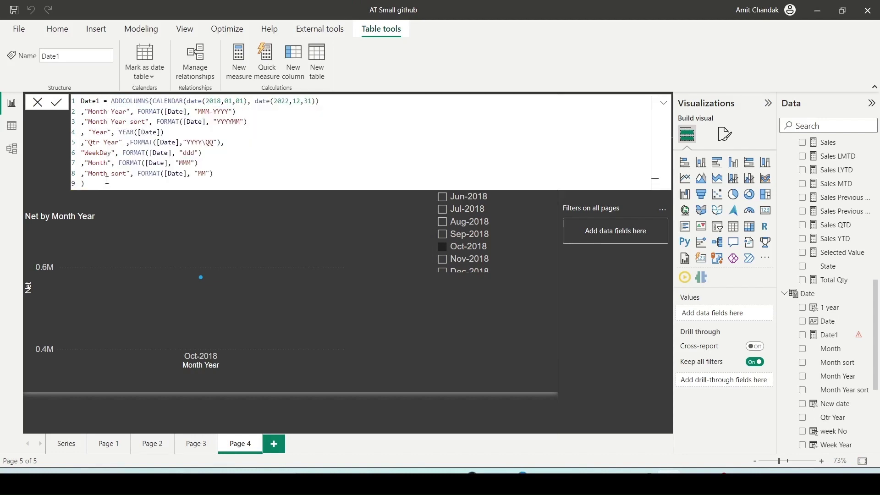
pyautogui.hotkey('ctrl', 'a')
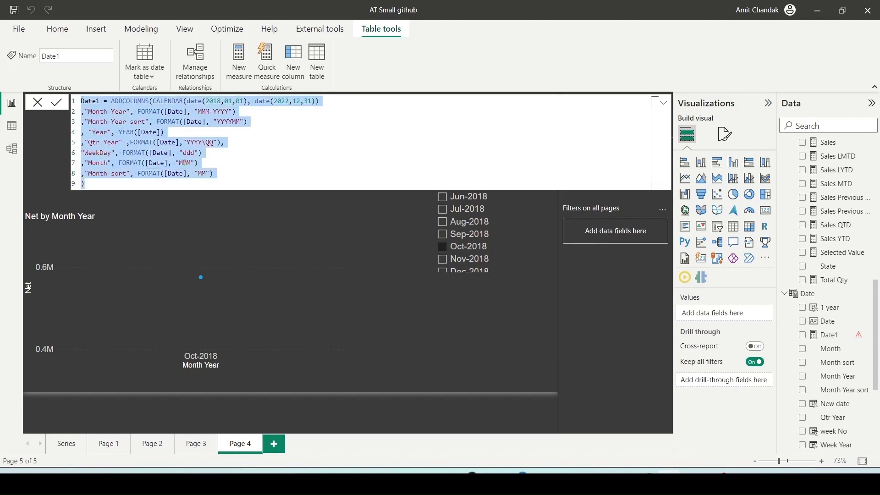
pyautogui.click(44, 155)
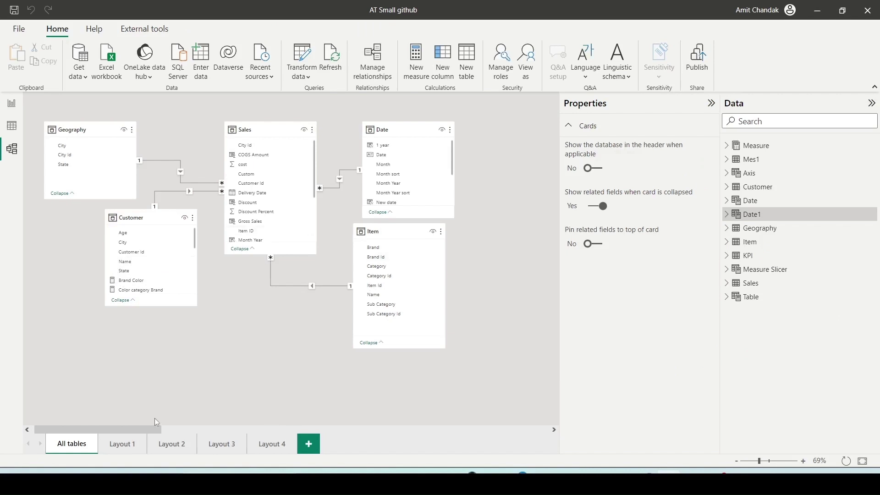
pyautogui.moveTo(152, 430); pyautogui.dragTo(512, 429)
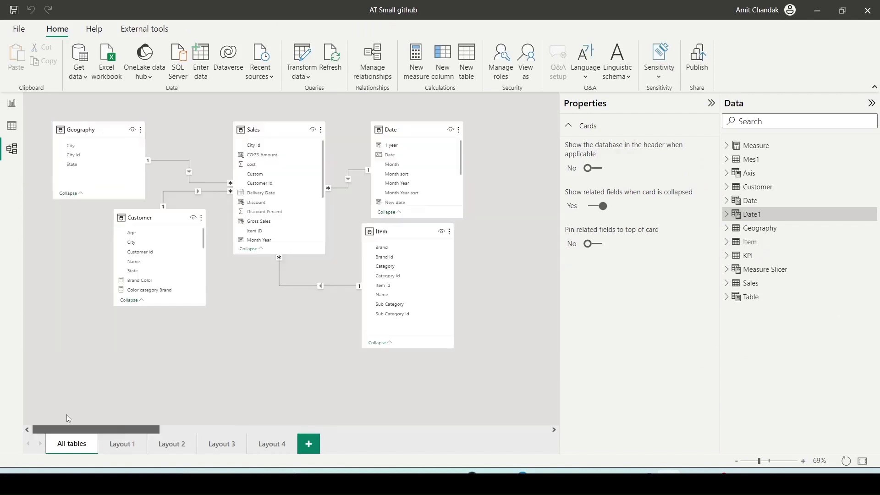
# - Return to Page 4 and change the slicer's selection to Sep-2018
pyautogui.click(12, 103)
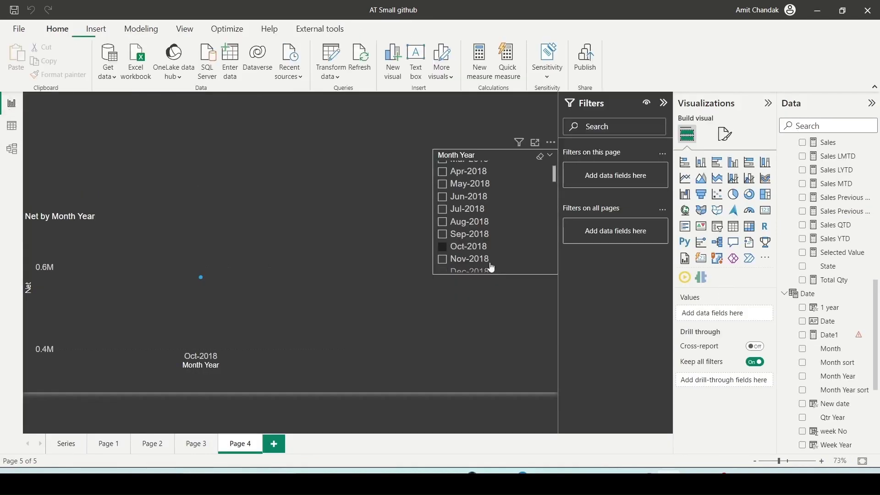
pyautogui.click(506, 244)
pyautogui.scroll(-2, 831, 293)
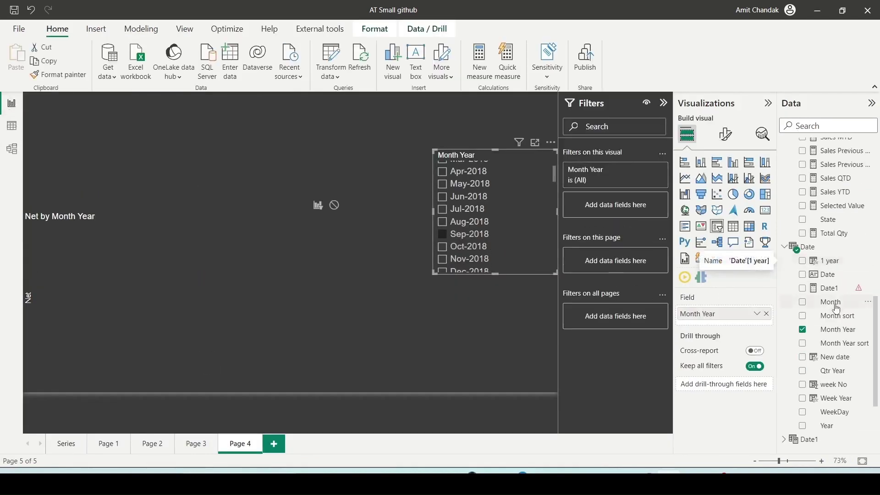
pyautogui.scroll(-3, 831, 292)
pyautogui.scroll(-2, 827, 291)
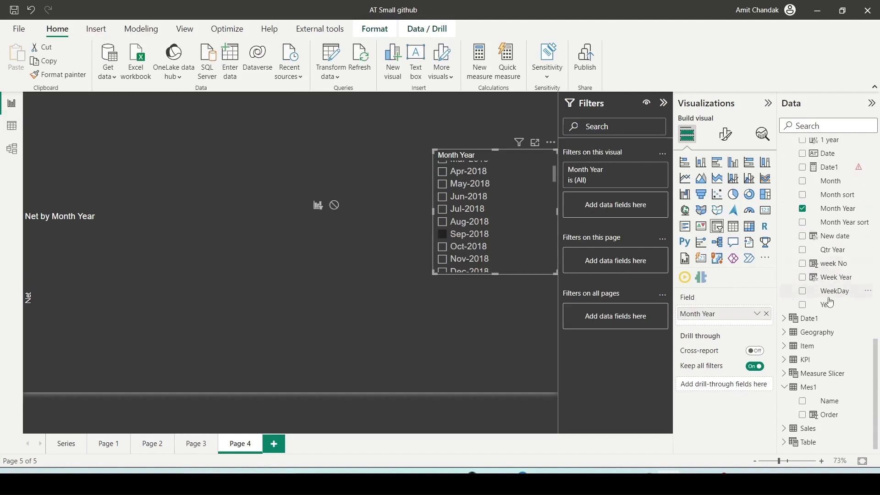
pyautogui.scroll(3, 785, 191)
# - Switch the slicer to use Date1's Month Year field
pyautogui.click(785, 191)
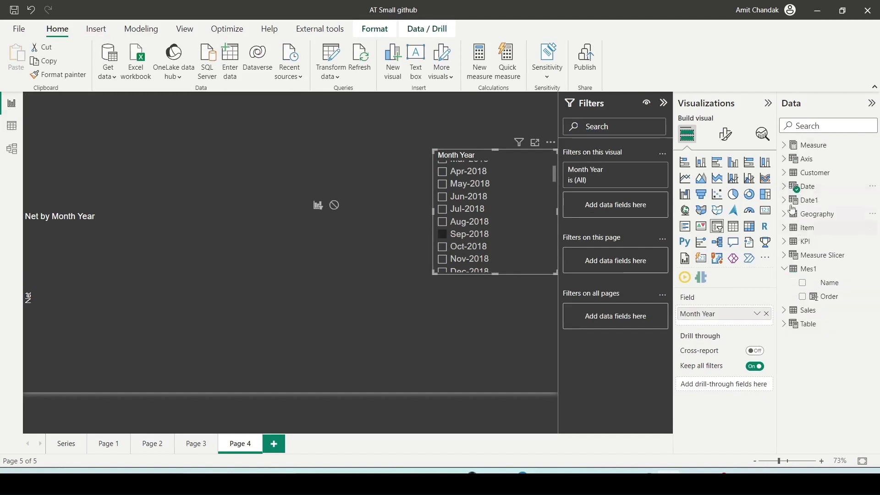
pyautogui.click(785, 200)
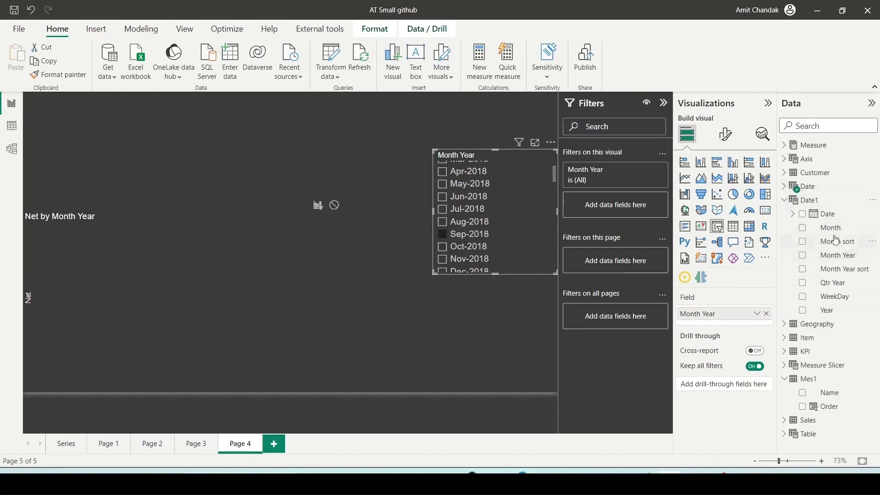
pyautogui.click(840, 260)
pyautogui.moveTo(841, 260); pyautogui.dragTo(739, 318)
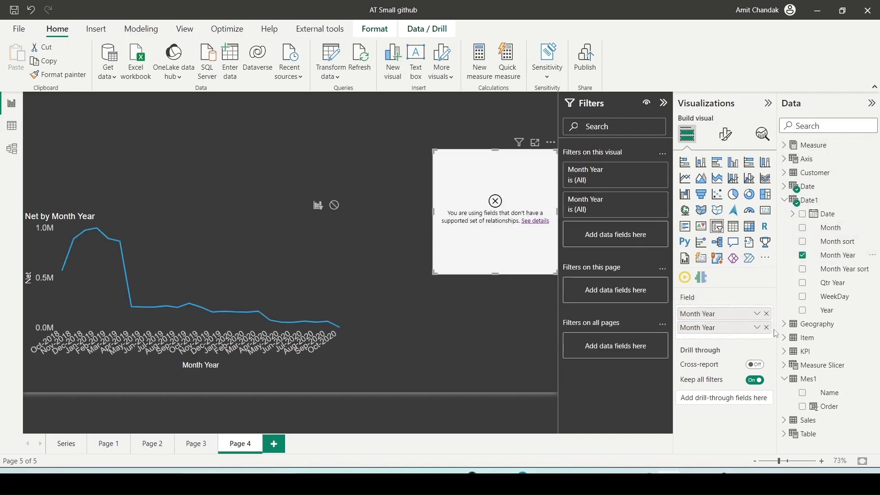
# - Tick Oct-2019 at the bottom of the slicer list, then deselect the slicer
pyautogui.scroll(-5, 487, 214)
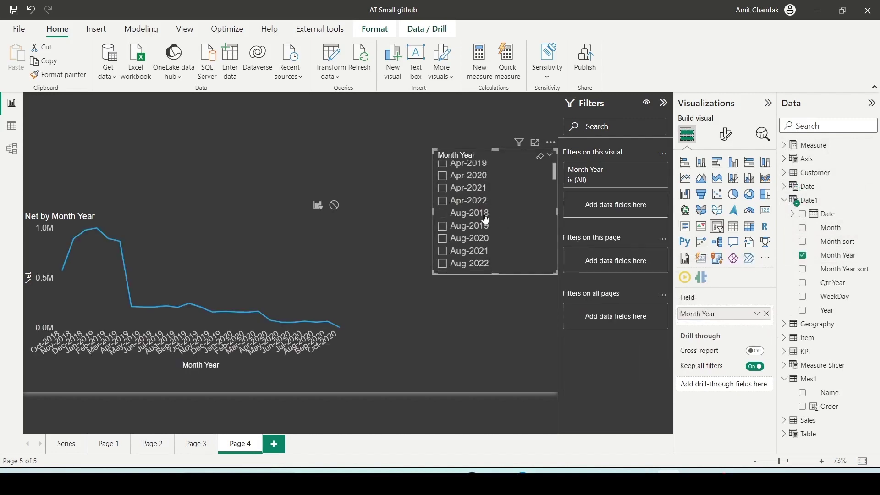
pyautogui.scroll(-5, 481, 230)
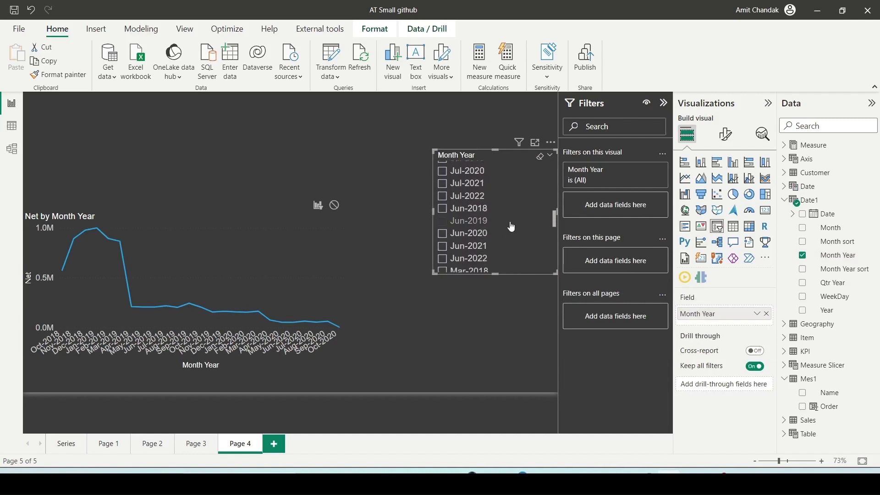
pyautogui.scroll(-3, 511, 226)
pyautogui.scroll(-4, 512, 226)
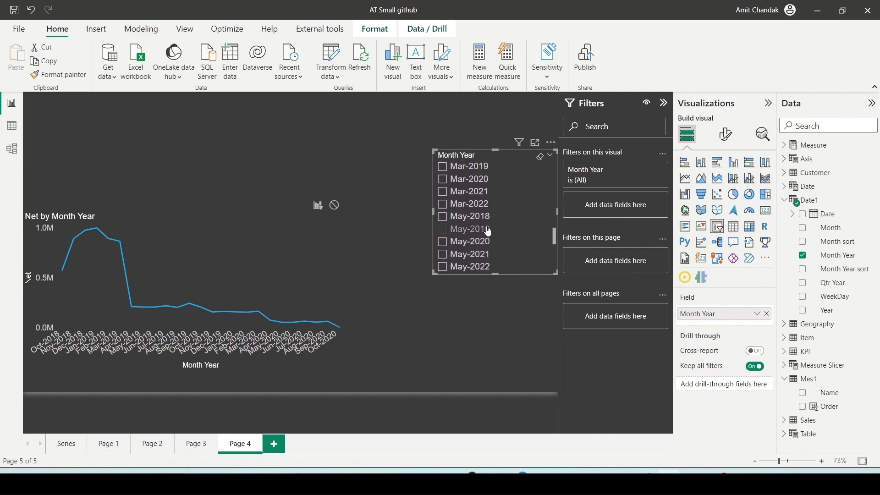
pyautogui.scroll(-1, 451, 247)
pyautogui.scroll(-4, 452, 246)
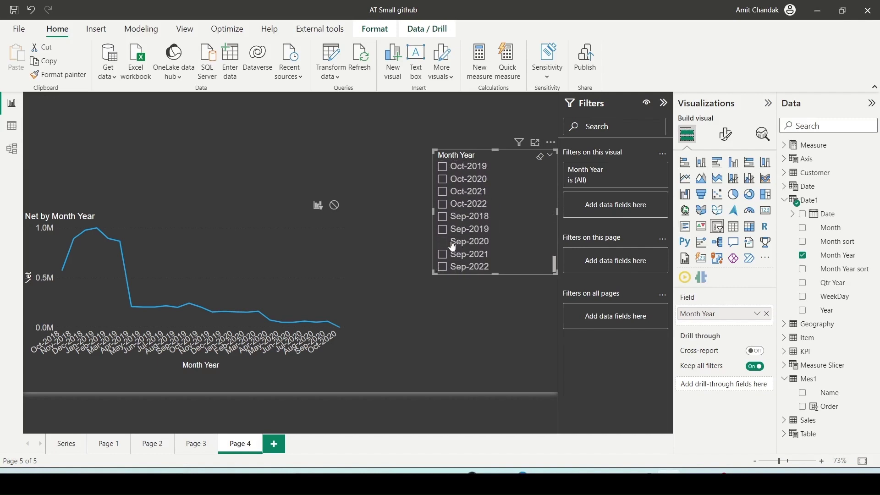
pyautogui.click(443, 168)
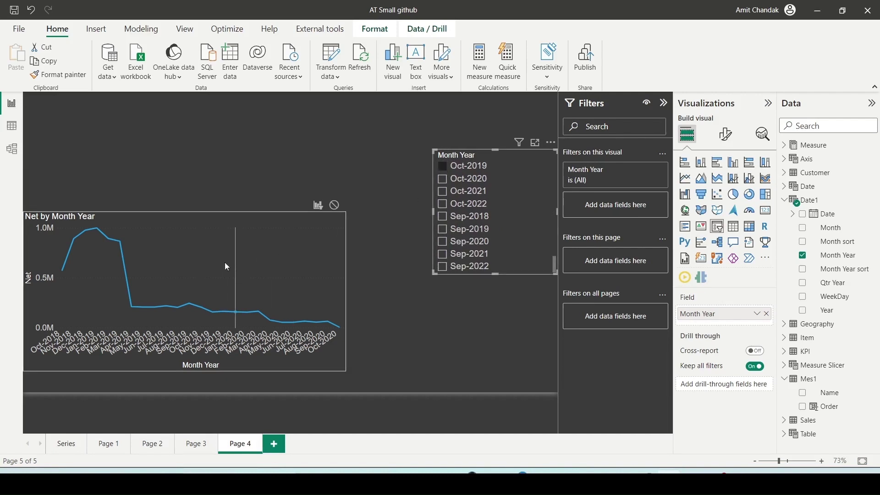
pyautogui.click(427, 111)
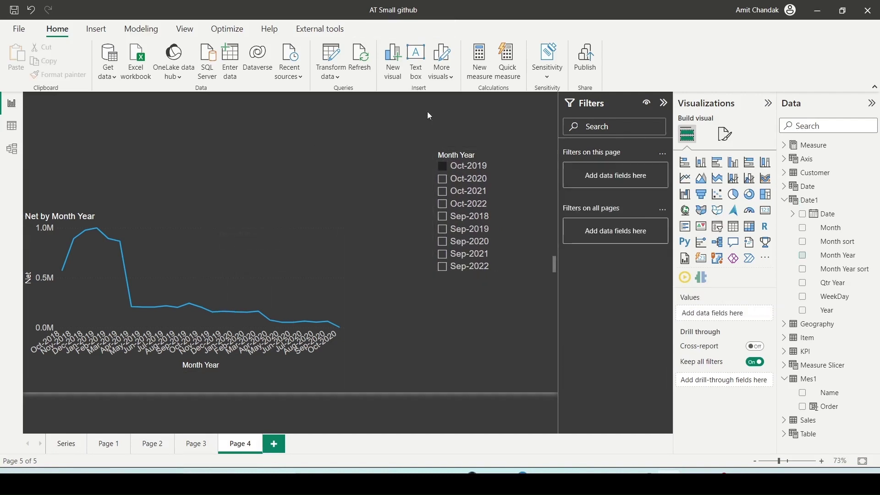
# - Create measure 'Last 12 month' with var _max = MAXX(ALLSELECTED(Date1), Date1[Date])
pyautogui.click(479, 59)
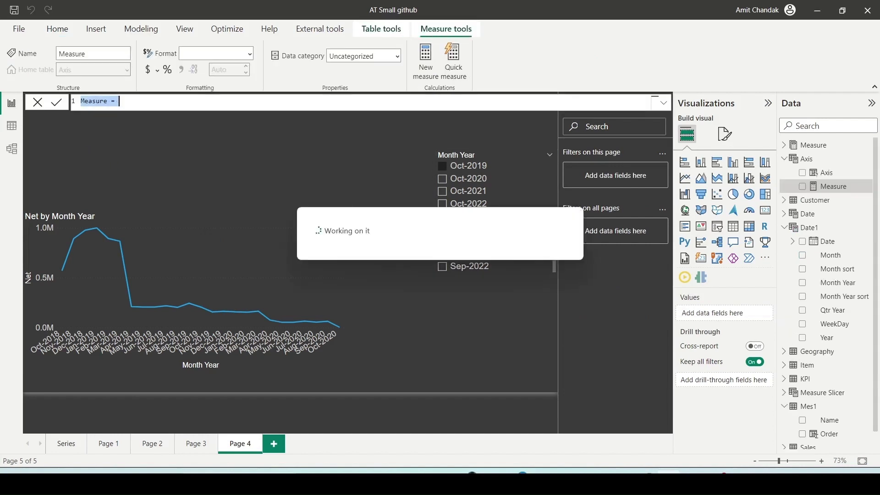
pyautogui.doubleClick(83, 102)
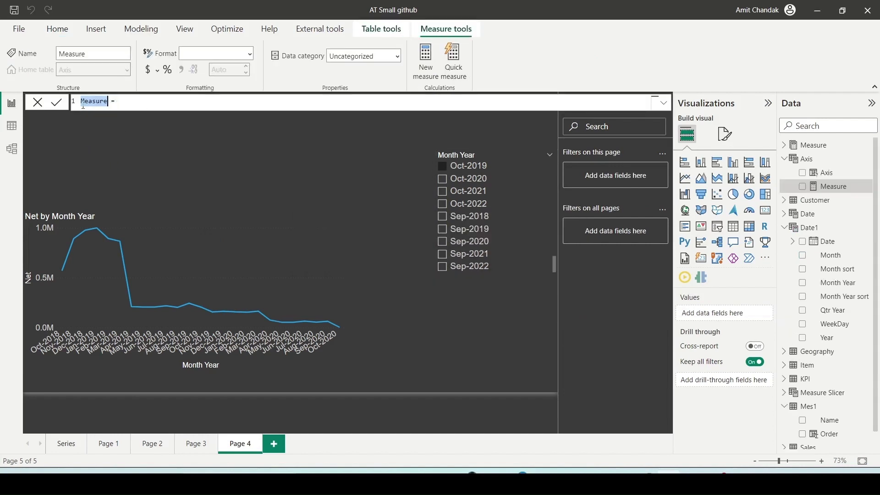
pyautogui.write('Uast 12 month var _max = maxx(alls')
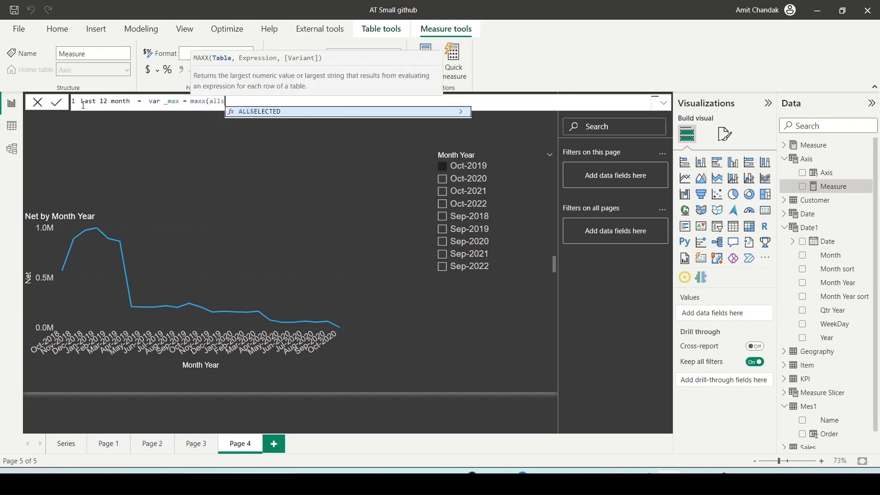
pyautogui.press('Tab')
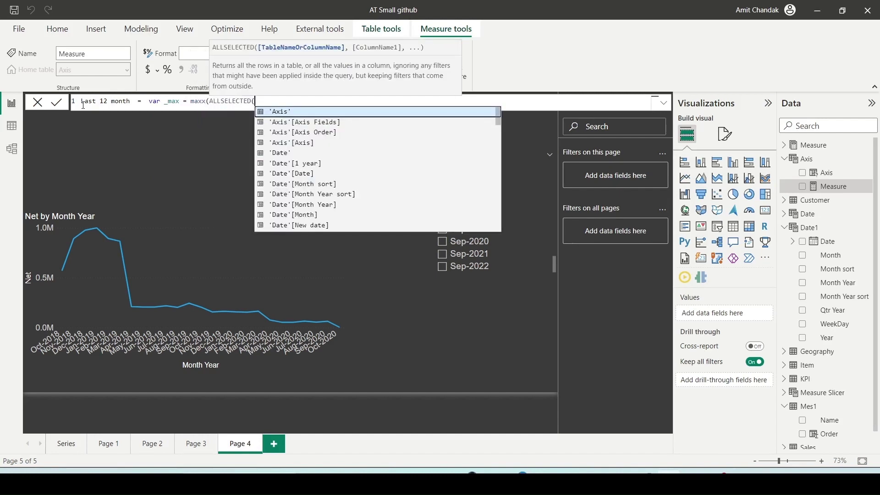
pyautogui.write('date')
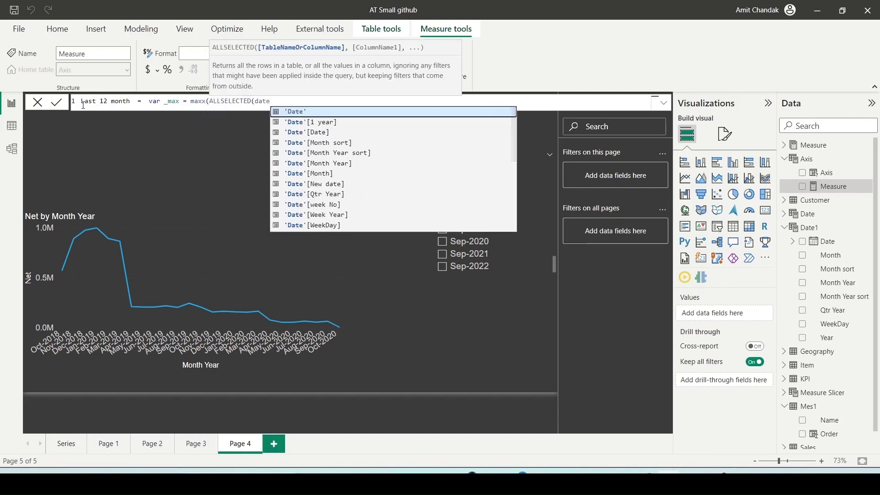
pyautogui.write('1')
pyautogui.press('Tab')
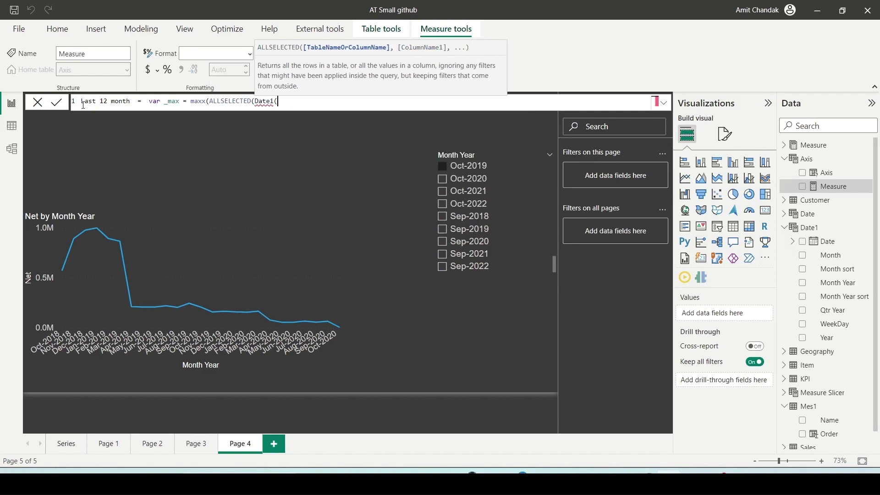
pyautogui.write('), Date')
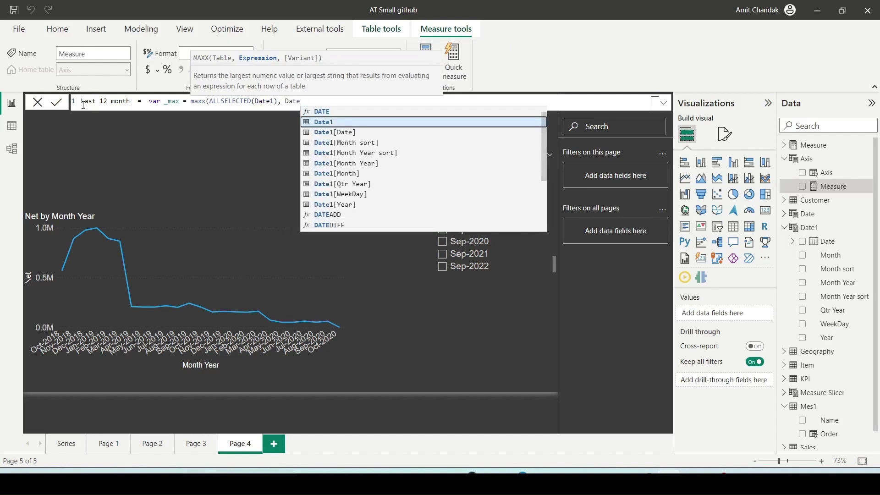
pyautogui.press('Down')
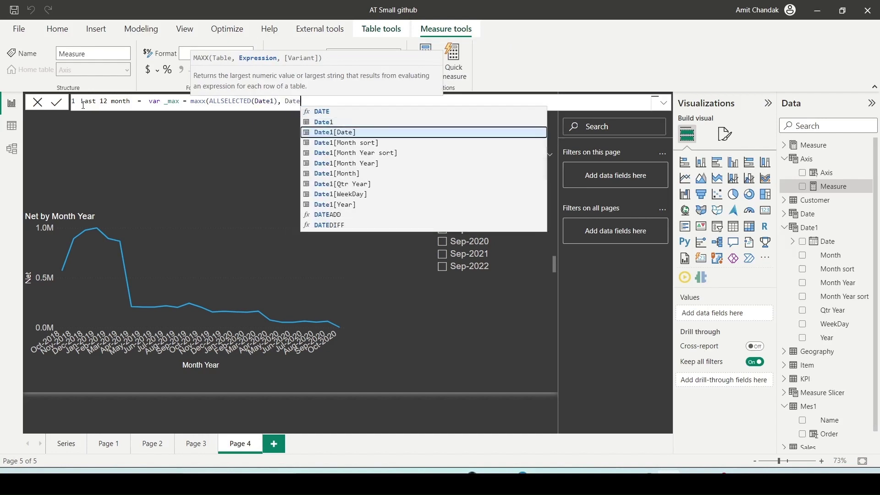
pyautogui.press('Tab')
pyautogui.write(')')
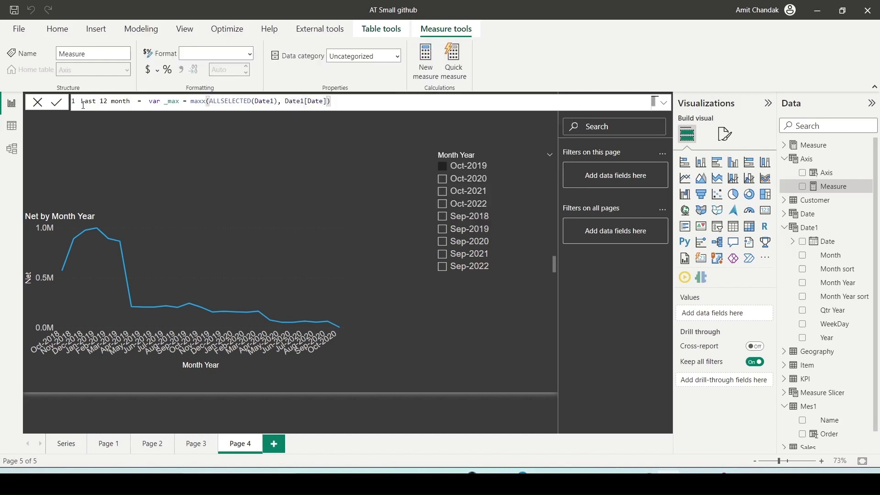
pyautogui.hotkey('shift', 'Return')
pyautogui.hotkey('shift', 'Return')
pyautogui.hotkey('shift', 'Return')
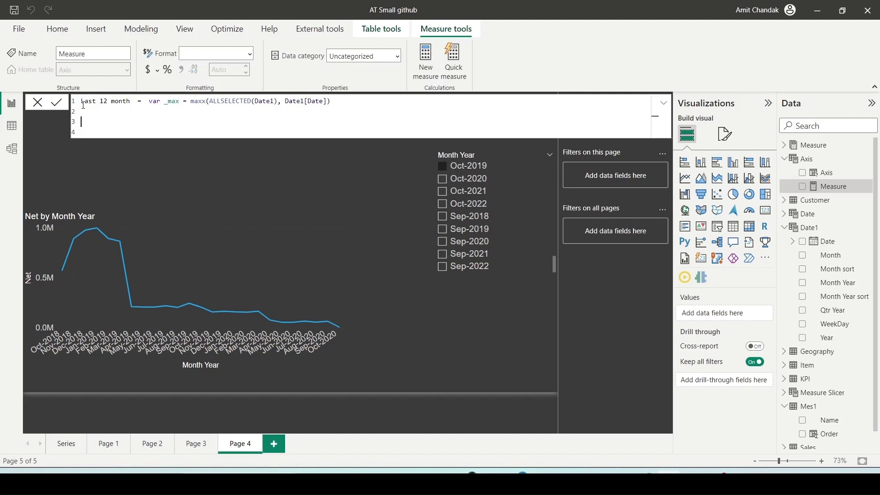
# - Add var _min = EOMONTH(_max,-12)+1 to the Last 12 month measure
pyautogui.press('Up')
pyautogui.write('var _min = EOMONTH(')
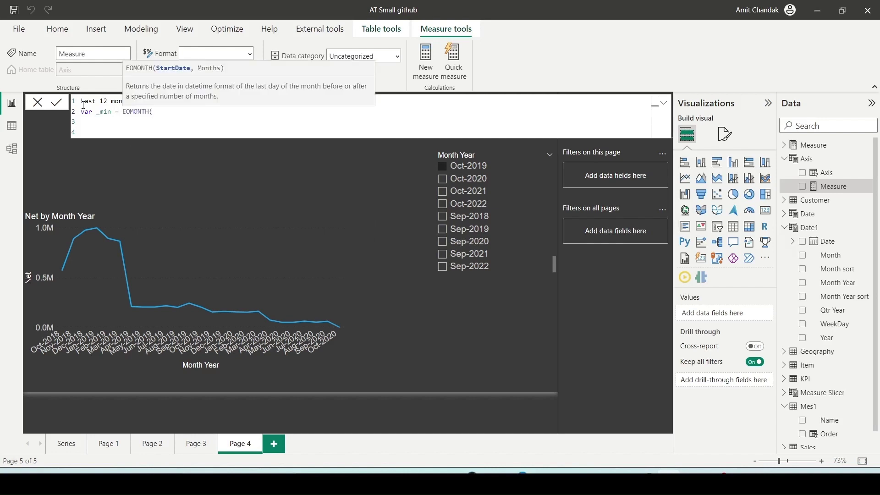
pyautogui.write('_')
pyautogui.press('Tab')
pyautogui.write(',-12)+1 ')
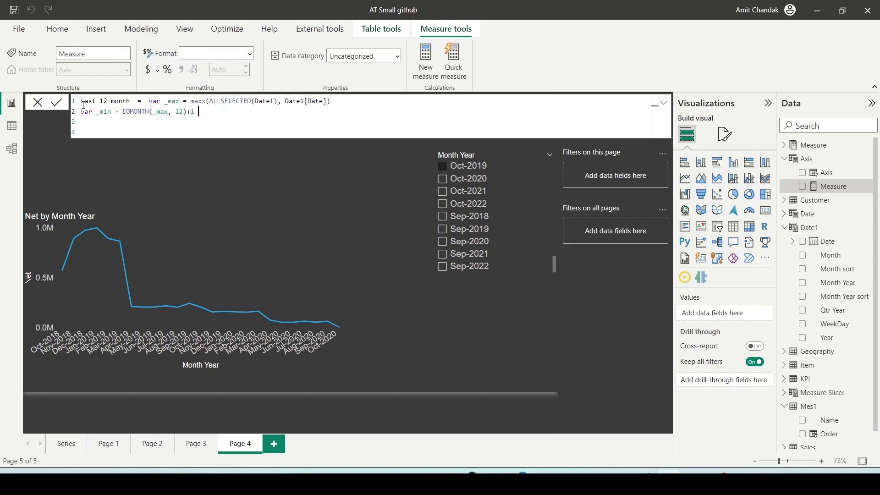
pyautogui.write('retun')
pyautogui.press('BackSpace')
pyautogui.press('BackSpace')
# - Return CALCULATE([Net]) filtered to 'Date'[Date] between _min and _max, and commit the measure
pyautogui.write('rn CALCULATE(')
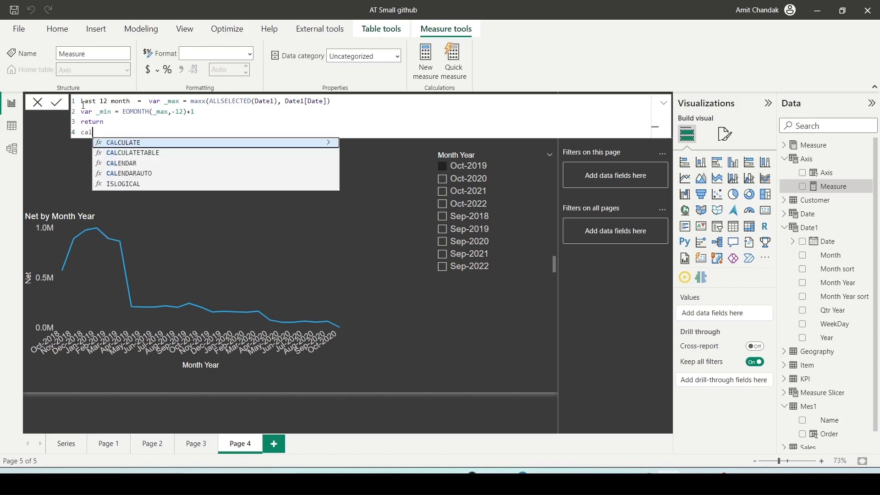
pyautogui.write('[Net]')
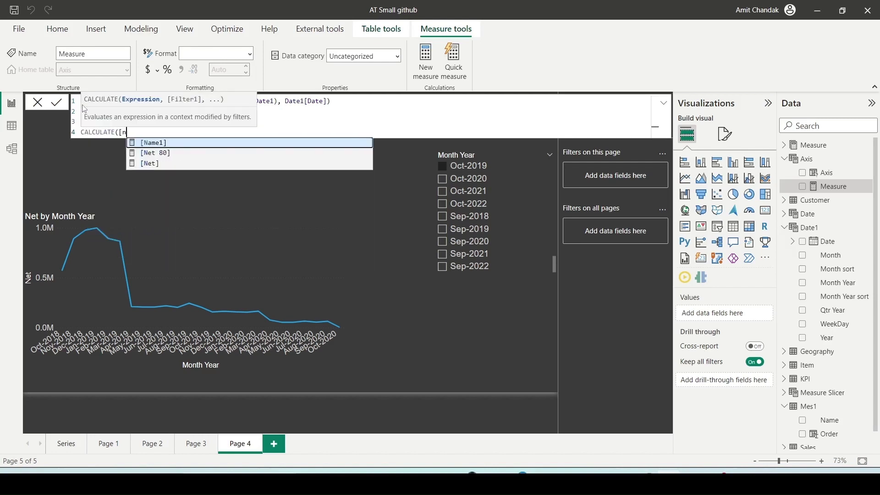
pyautogui.write(', ')
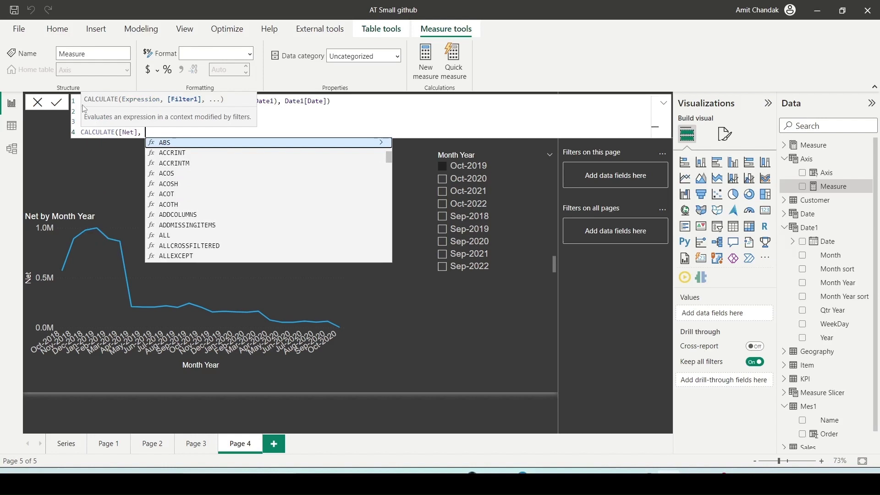
pyautogui.write('FILTER(date')
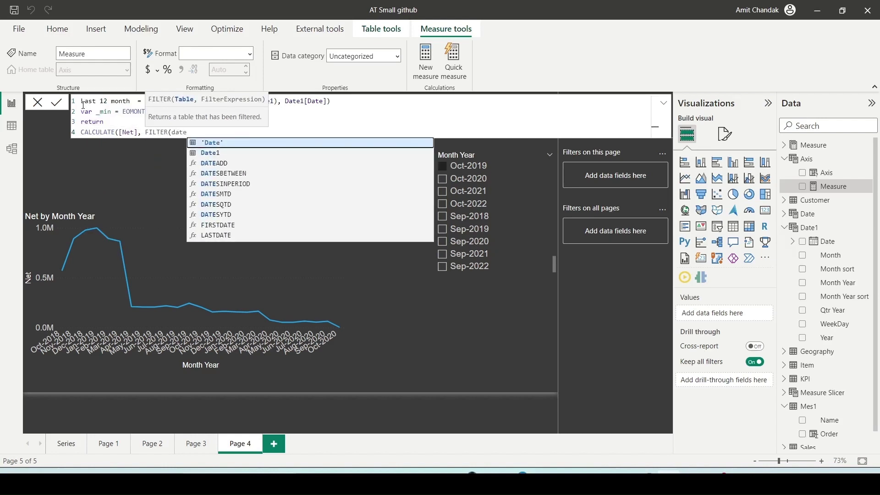
pyautogui.press('Tab')
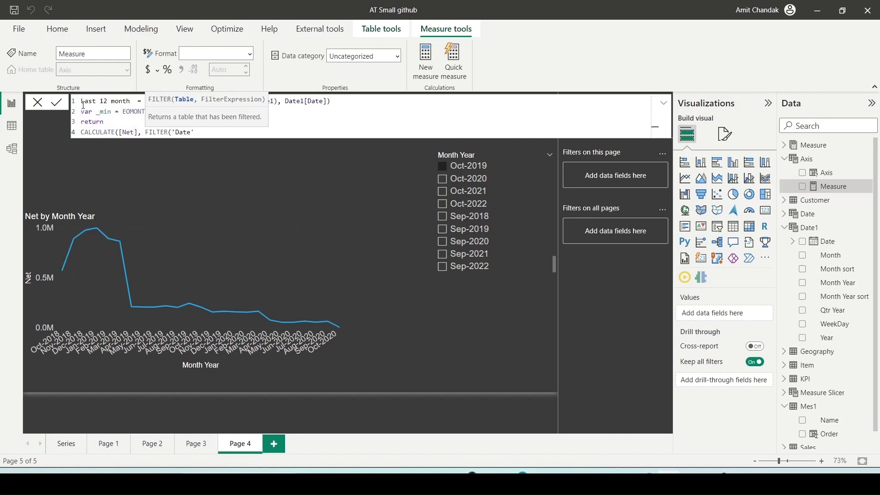
pyautogui.write(', ')
pyautogui.write("'date")
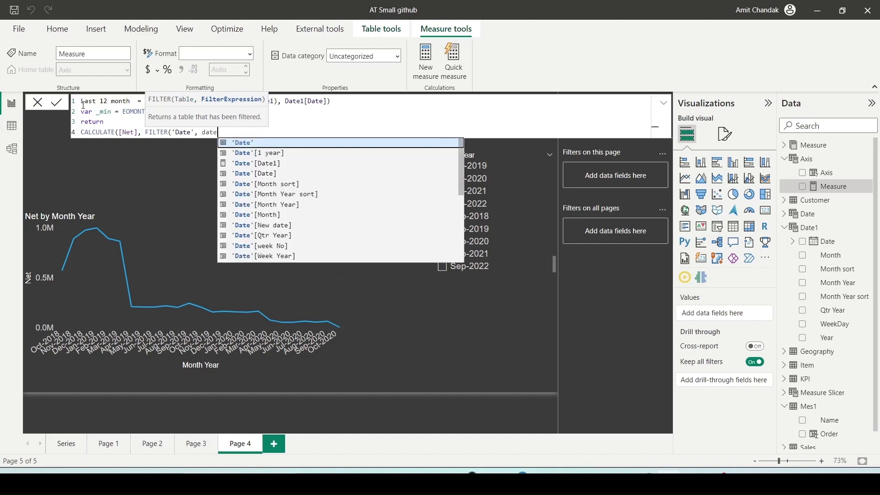
pyautogui.press('Down')
pyautogui.press('Down')
pyautogui.press('Tab')
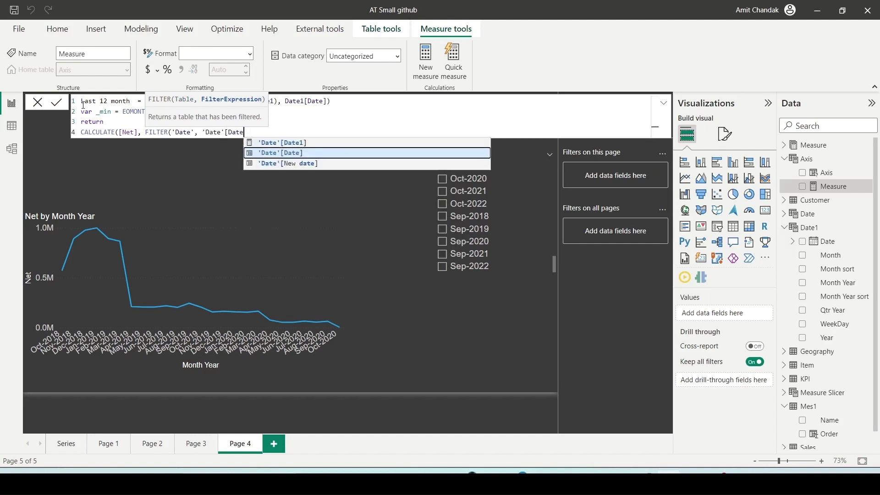
pyautogui.write('] >=')
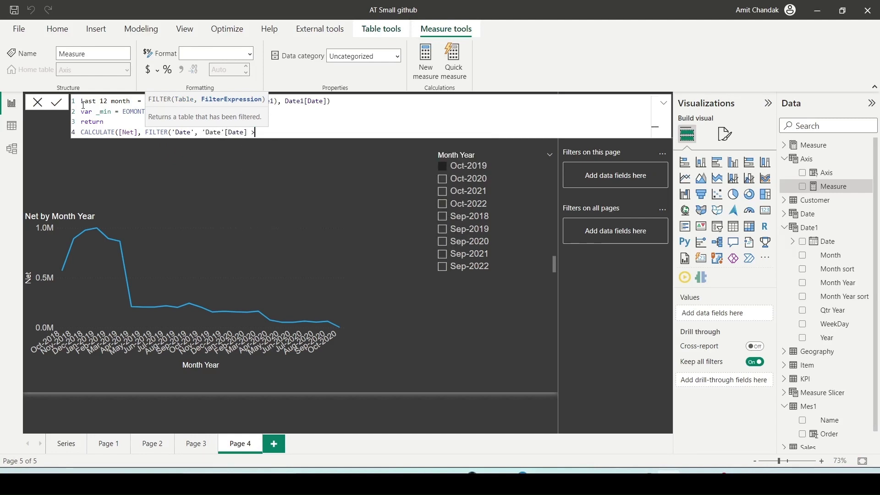
pyautogui.write('_min && Date')
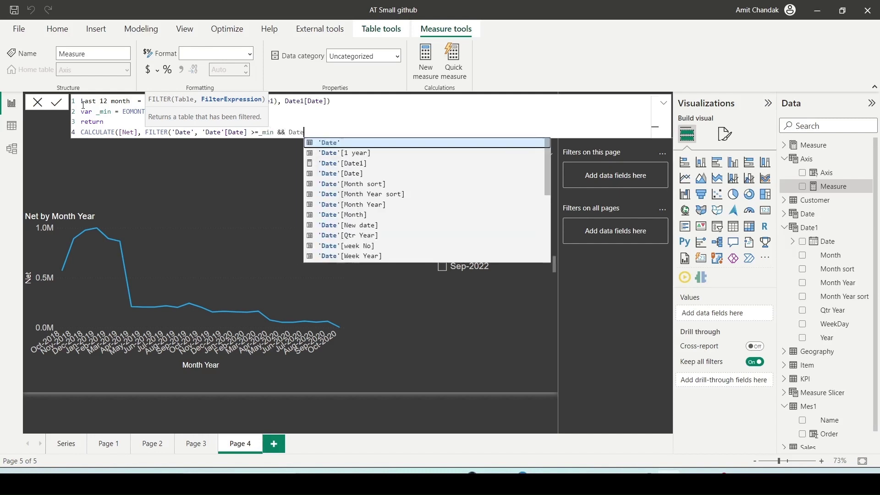
pyautogui.press('Down')
pyautogui.press('Down')
pyautogui.press('Down')
pyautogui.press('Tab')
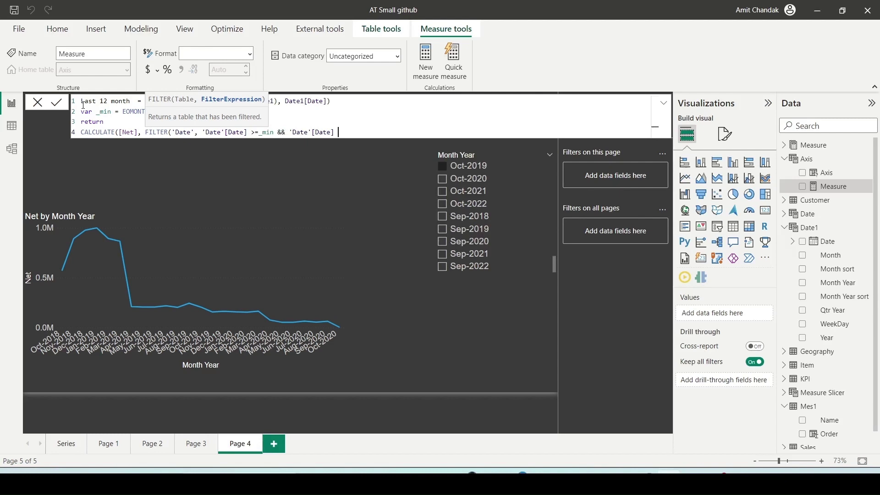
pyautogui.write('<= _max))')
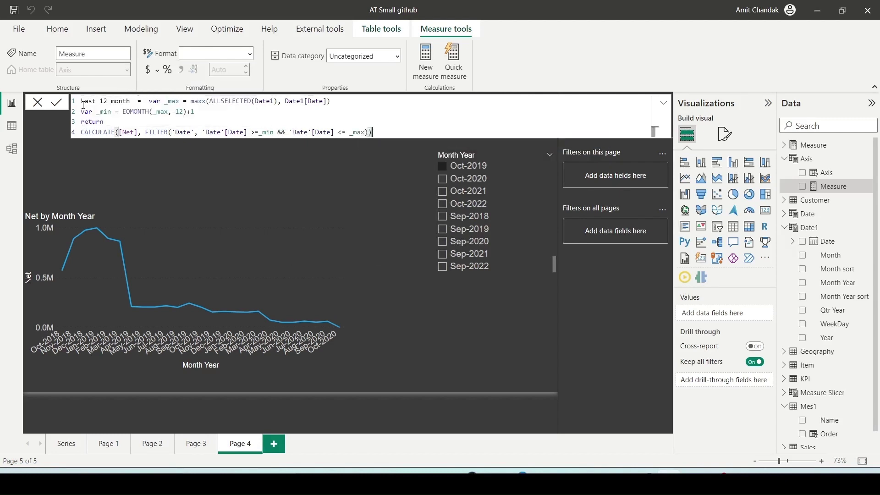
pyautogui.press('Return')
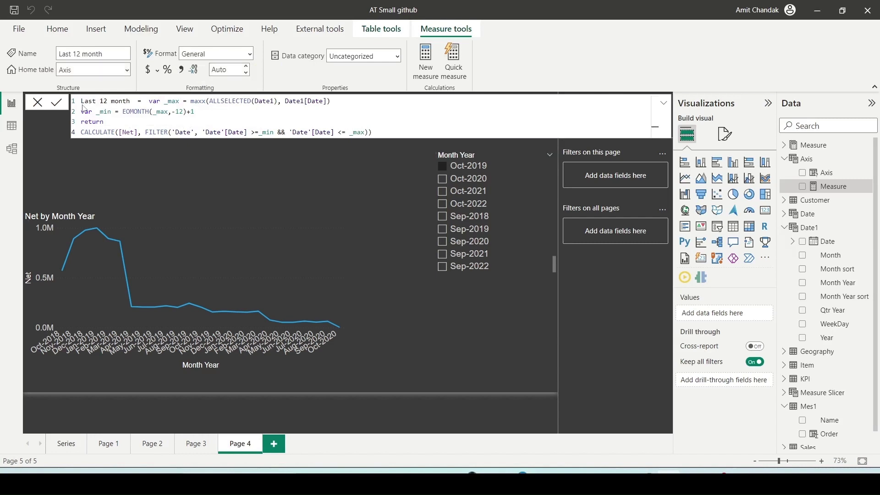
# - Replace Net with Last 12 month on the line chart, showing Nov-2018 to Oct-2019
pyautogui.moveTo(804, 189); pyautogui.dragTo(171, 256)
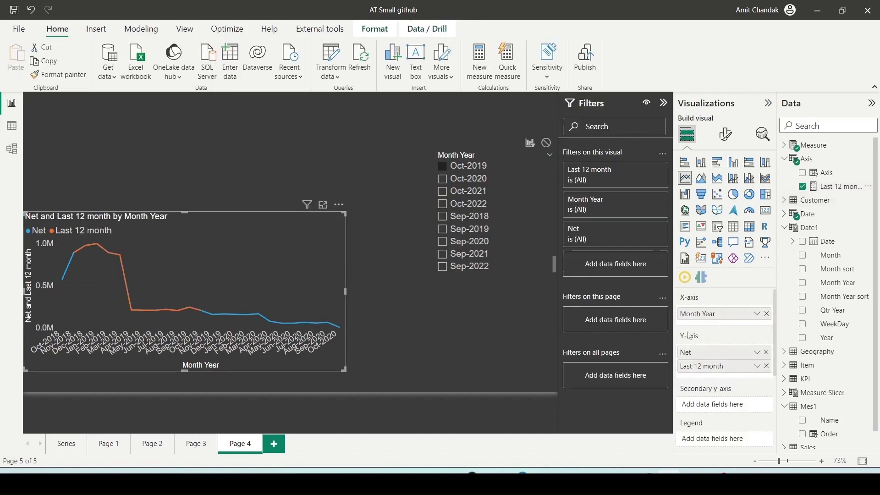
pyautogui.click(767, 353)
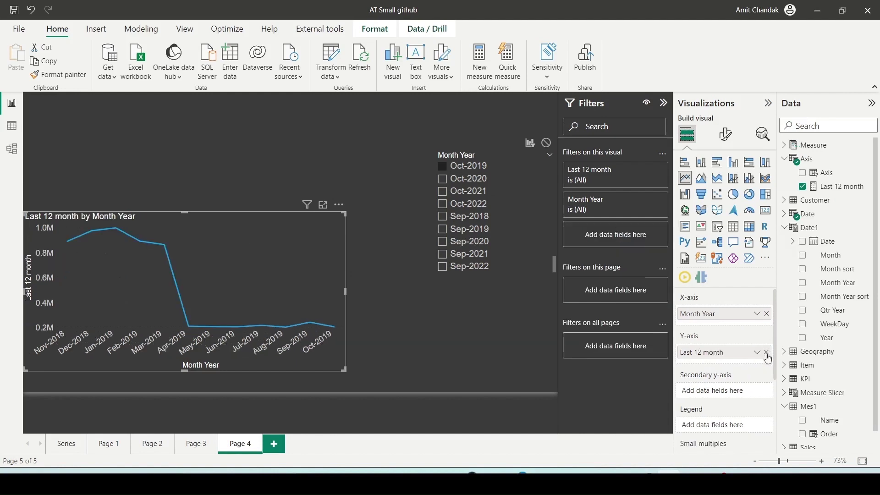